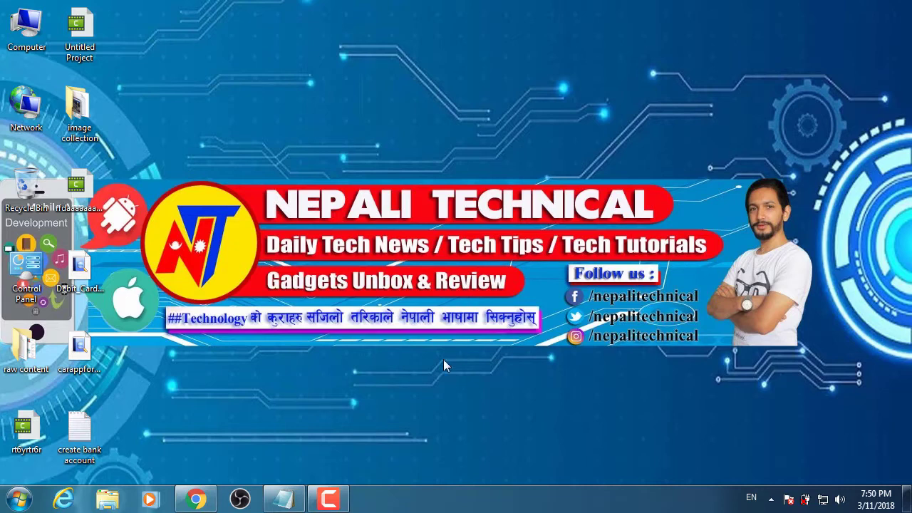
pyautogui.click(203, 503)
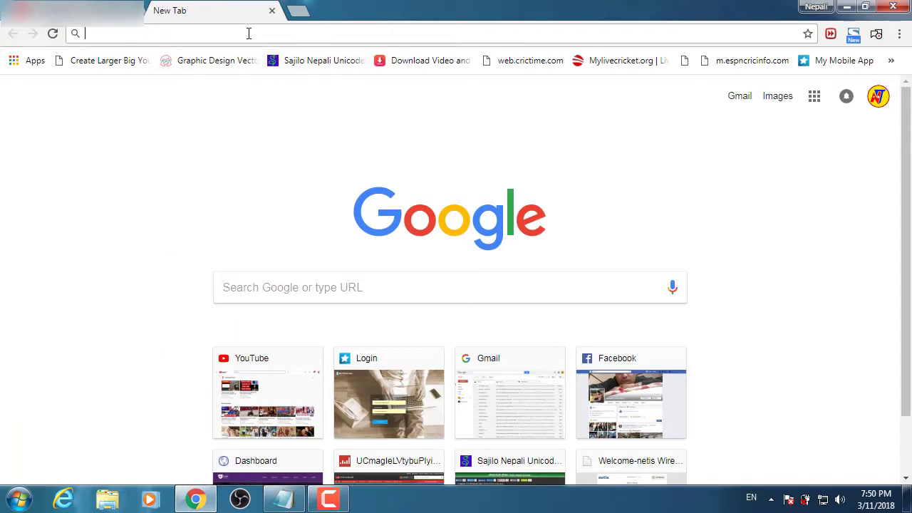
pyautogui.write('https://www.pdftoword.com/')
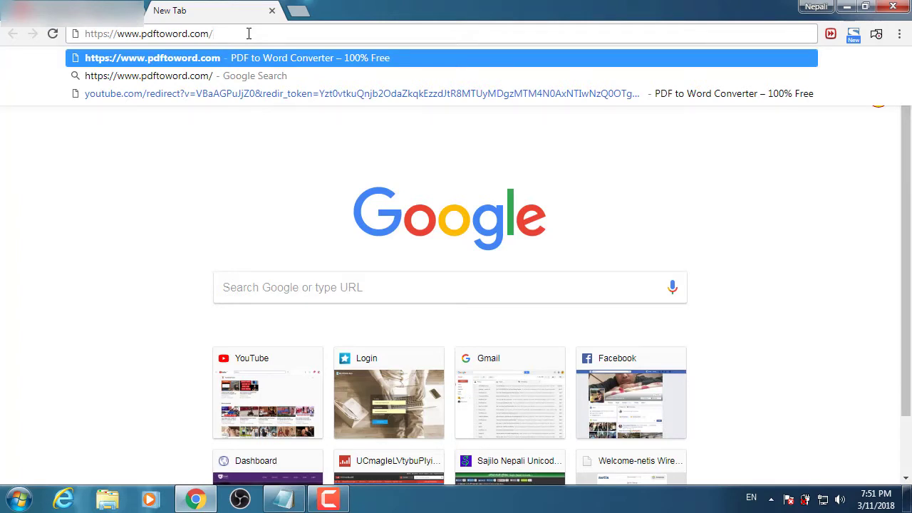
pyautogui.press('Return')
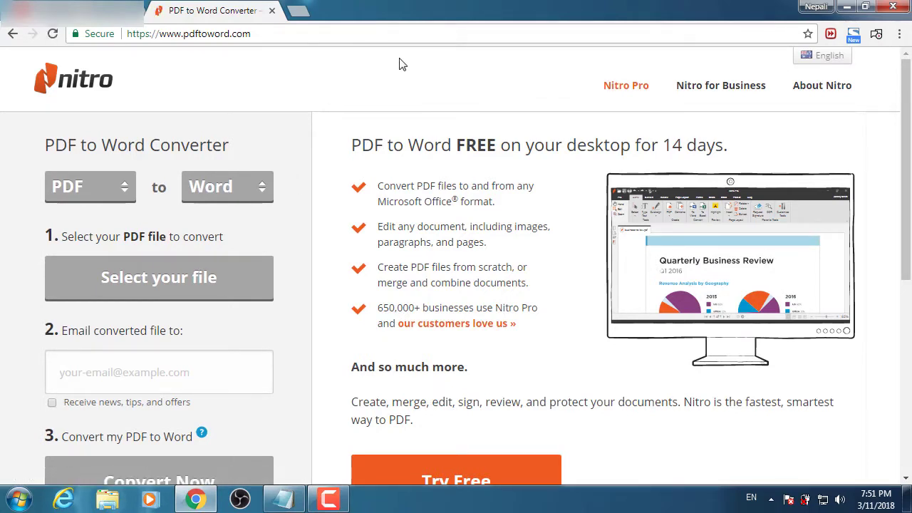
# - Minimize Chrome and move Debit_Card_Application_Form2 and carappform_20151004 to the top of the desktop
pyautogui.click(847, 7)
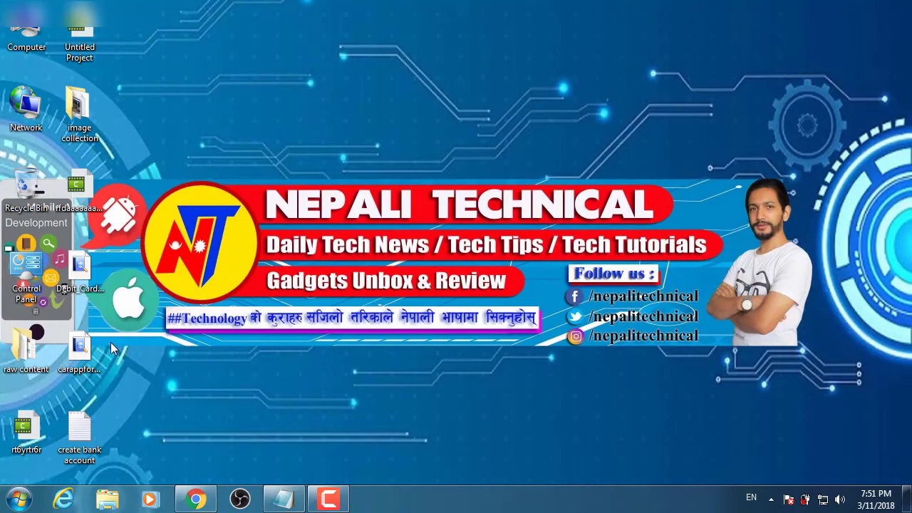
pyautogui.moveTo(100, 255); pyautogui.dragTo(235, 28)
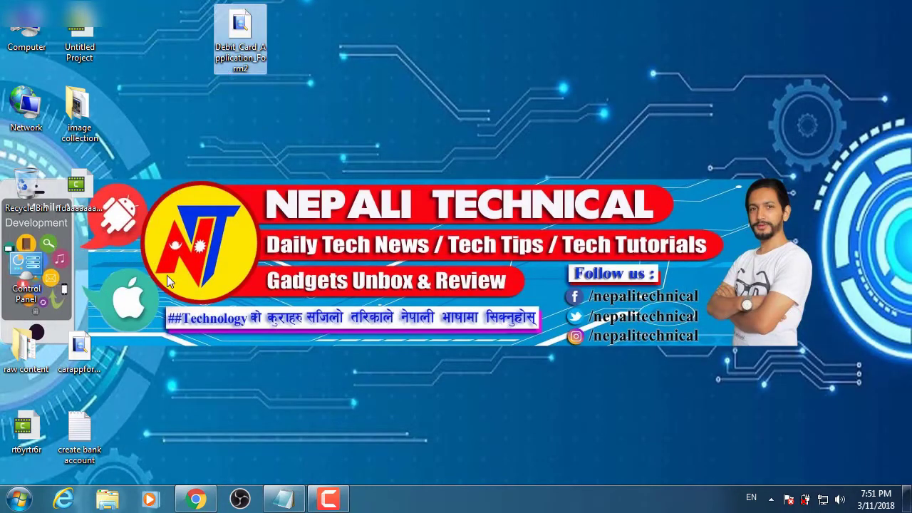
pyautogui.moveTo(97, 351); pyautogui.dragTo(246, 114)
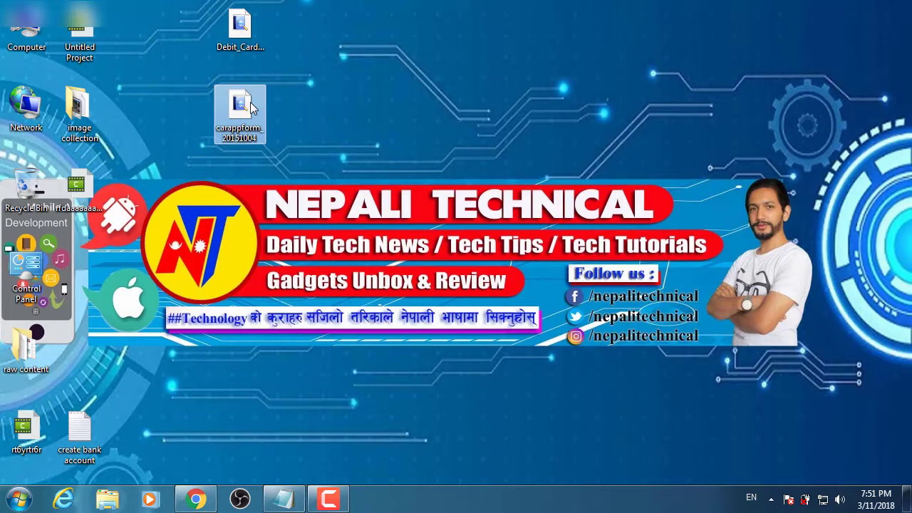
# - Open Debit_Card_Application_Form2 in Free PDF Reader, scroll through both pages, then close it
pyautogui.doubleClick(242, 42)
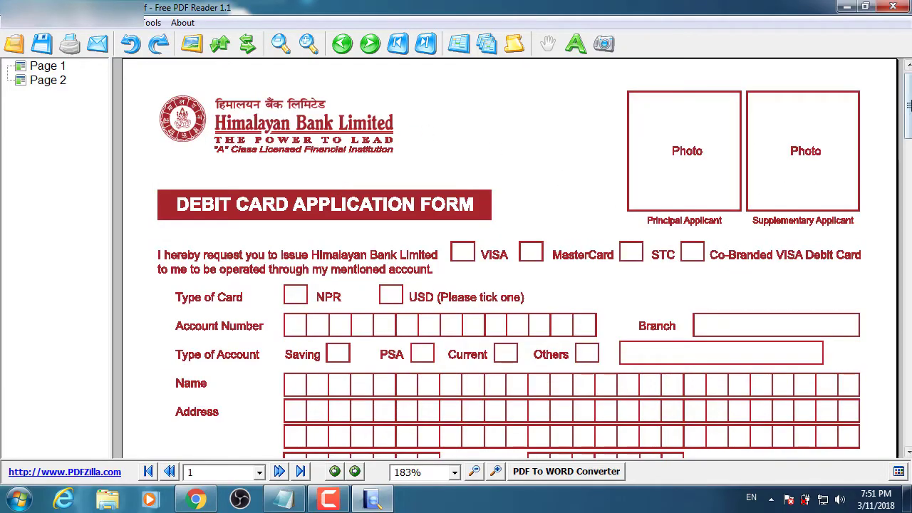
pyautogui.moveTo(909, 104); pyautogui.dragTo(908, 275)
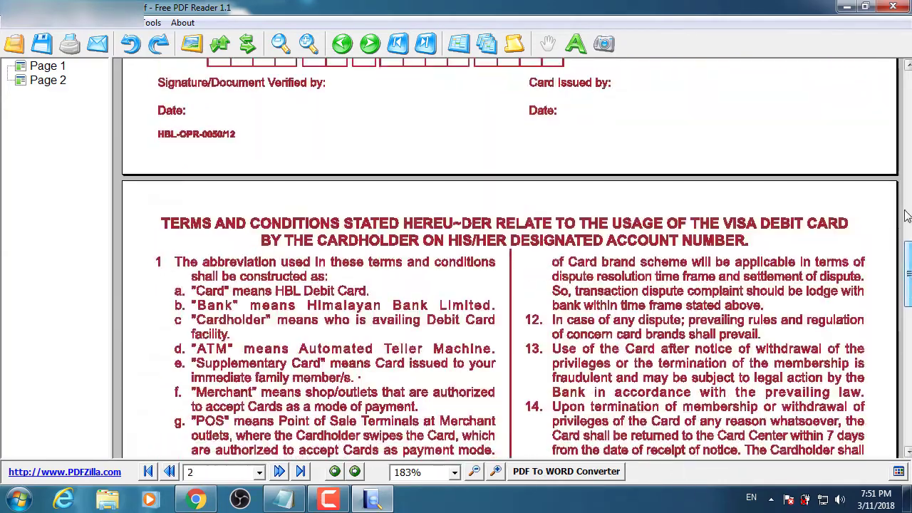
pyautogui.click(893, 6)
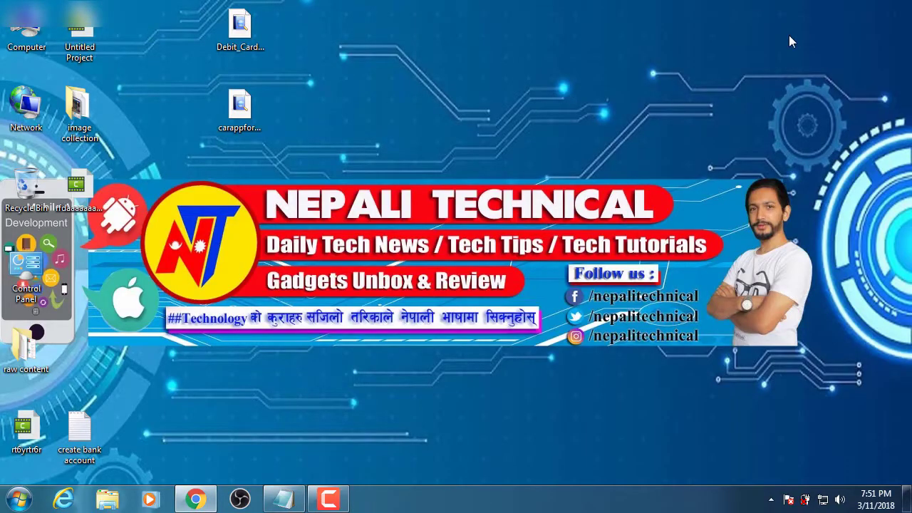
# - Back in Chrome, pick carappform_20151004.pdf from the Desktop folder as the file to convert
pyautogui.click(196, 499)
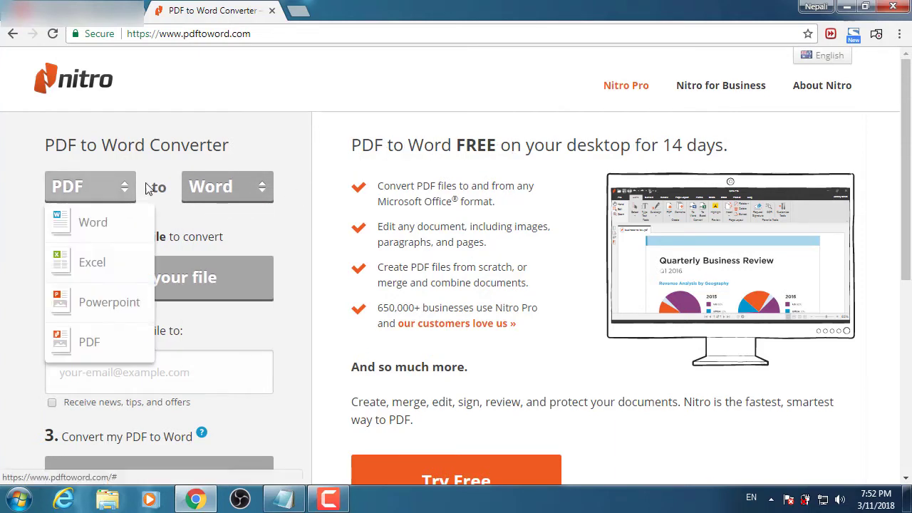
pyautogui.click(186, 287)
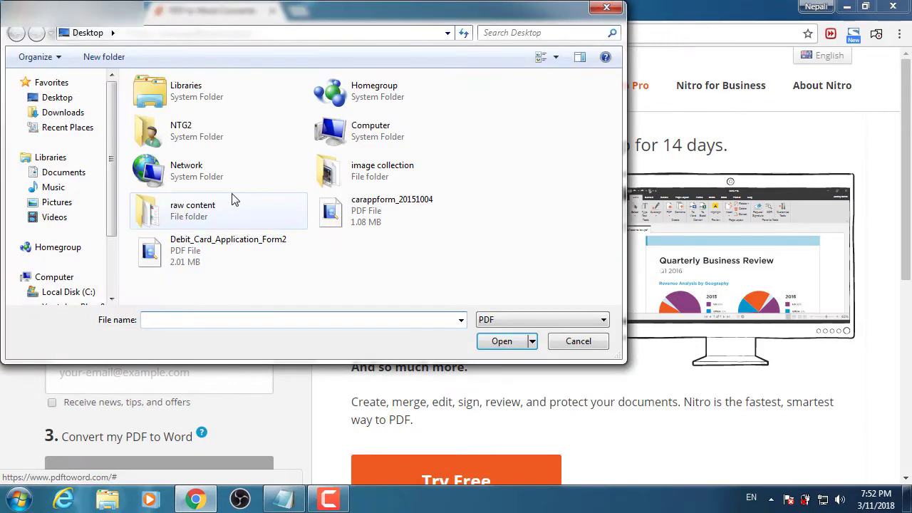
pyautogui.click(228, 175)
pyautogui.click(416, 215)
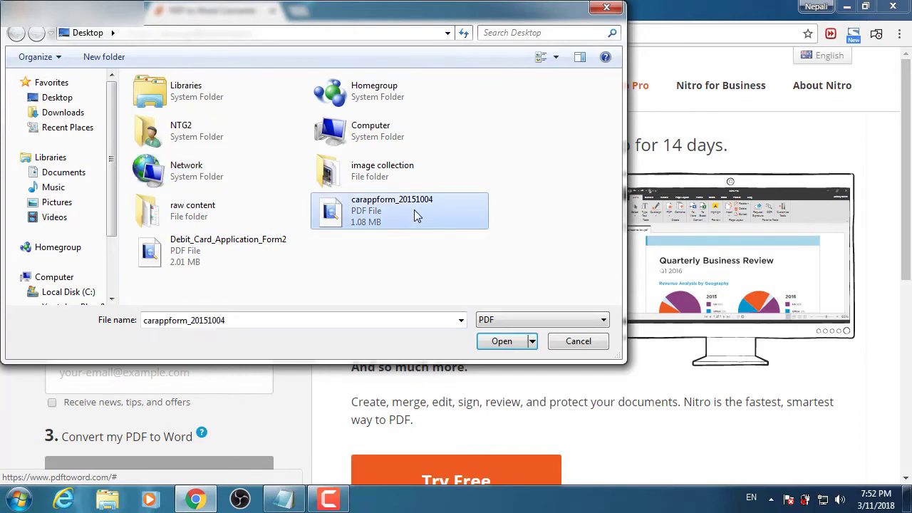
pyautogui.doubleClick(417, 215)
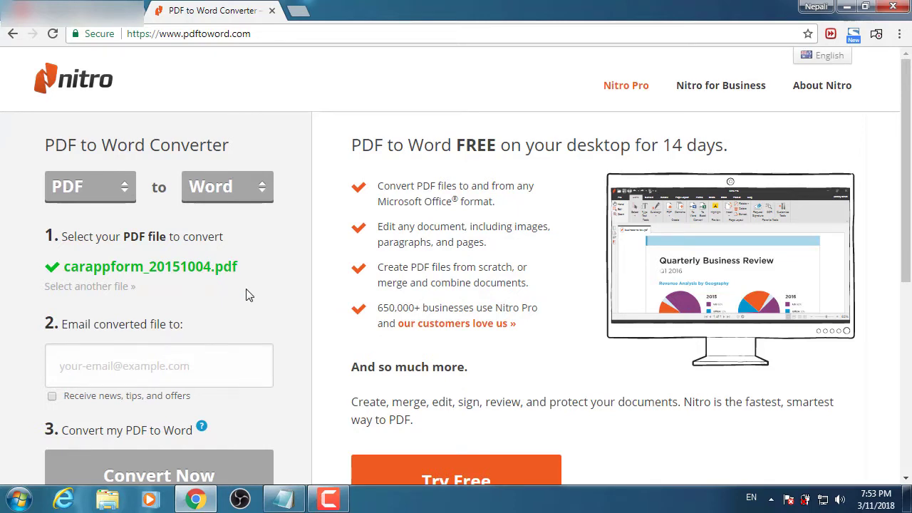
# - Fill in the saved e-mail address from autofill and start the conversion with Convert Now
pyautogui.click(183, 366)
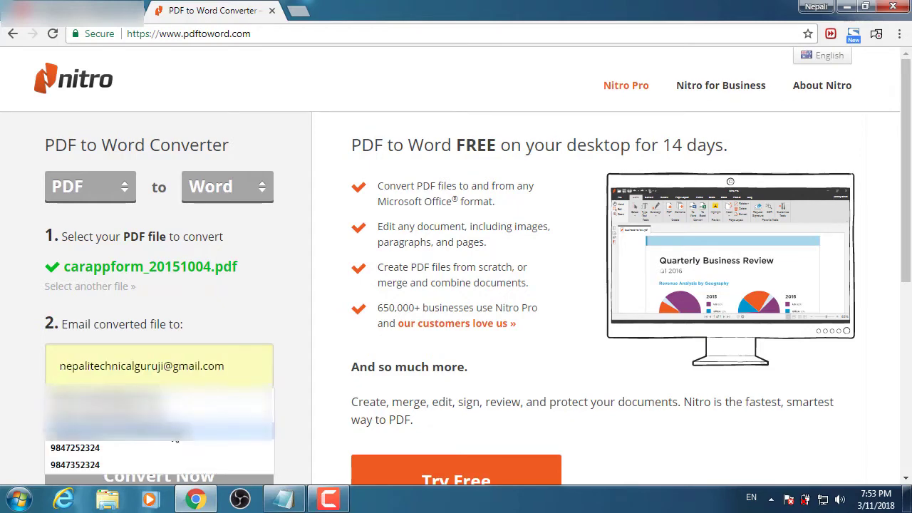
pyautogui.click(184, 436)
pyautogui.scroll(-2, 259, 326)
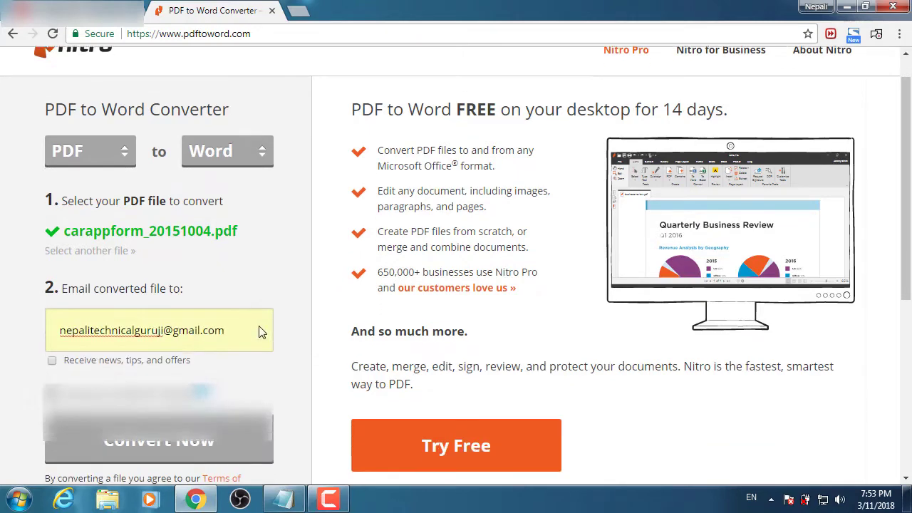
pyautogui.click(83, 309)
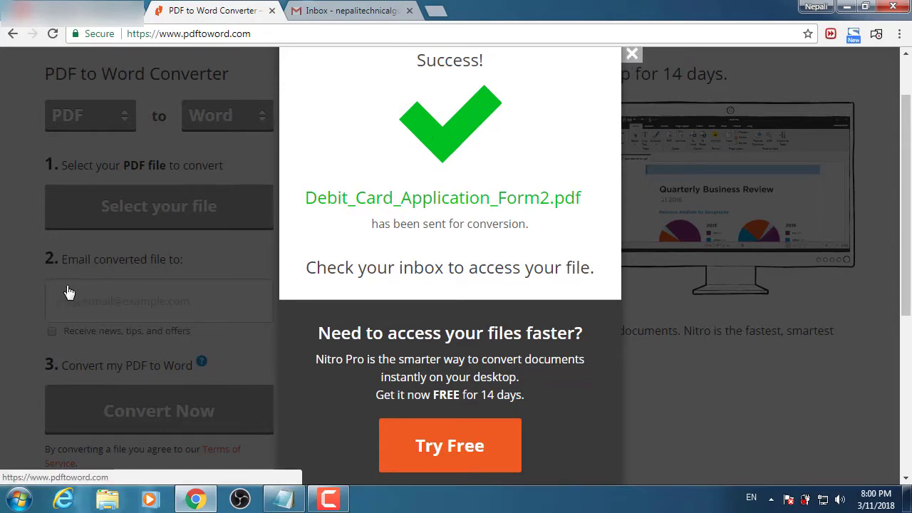
# - Dismiss the success popup, open the Nitro Cloud e-mail in Gmail, and download Debit_Card_Application_Form2.docx
pyautogui.click(265, 130)
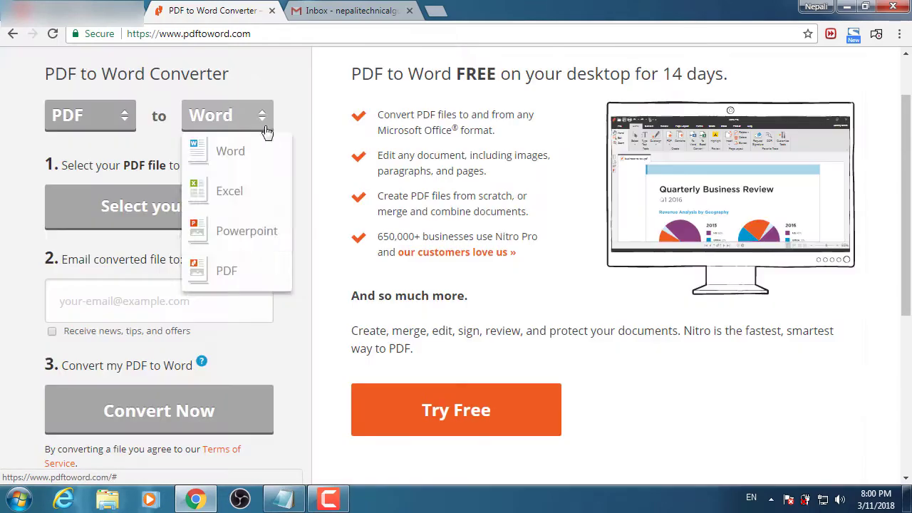
pyautogui.click(335, 11)
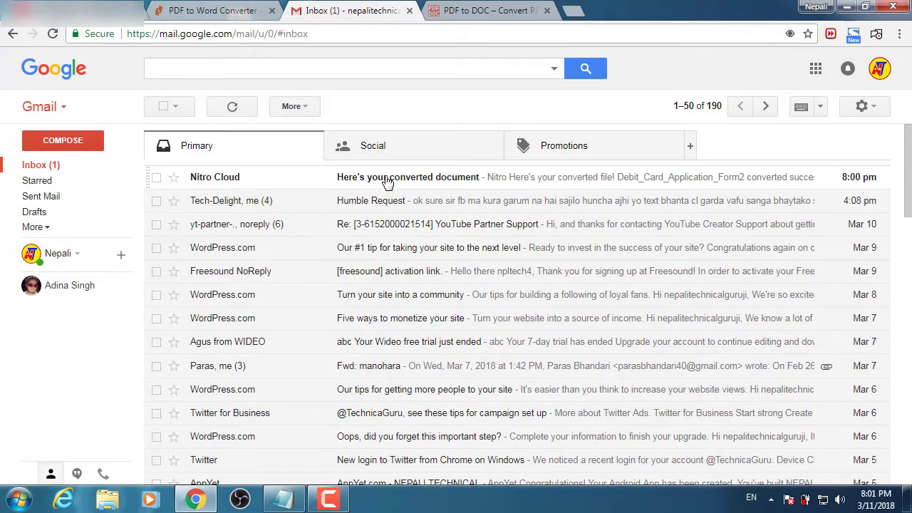
pyautogui.click(379, 183)
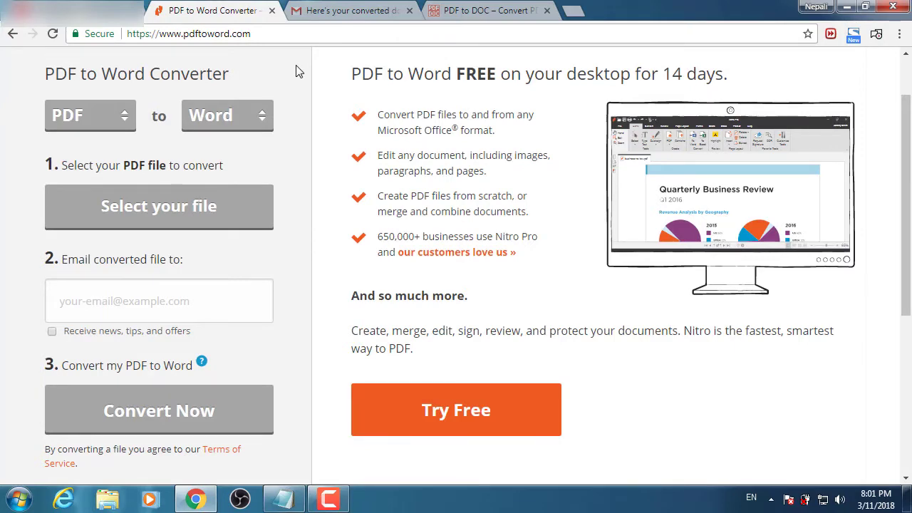
pyautogui.click(343, 15)
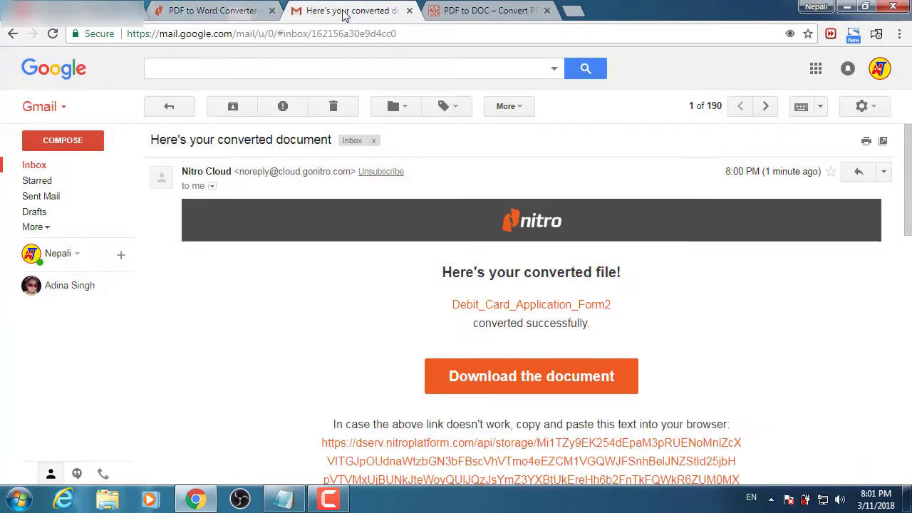
pyautogui.scroll(-2, 613, 281)
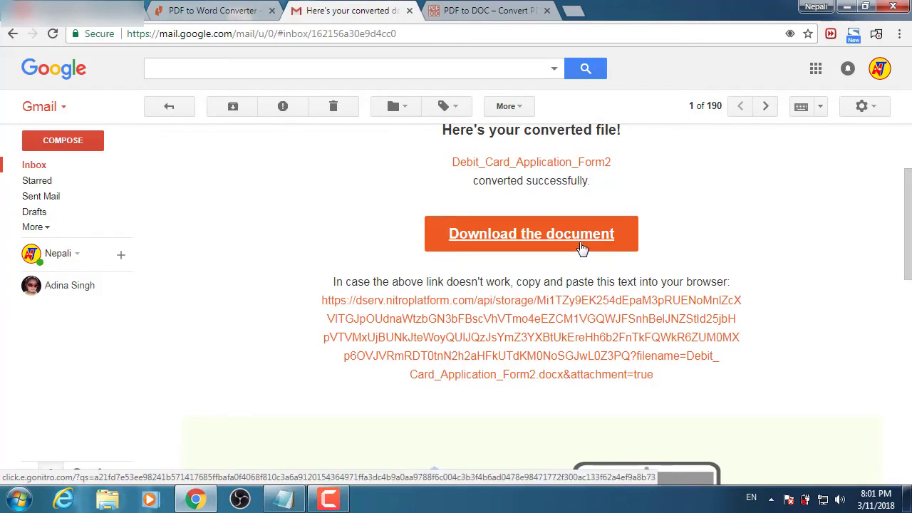
pyautogui.click(576, 244)
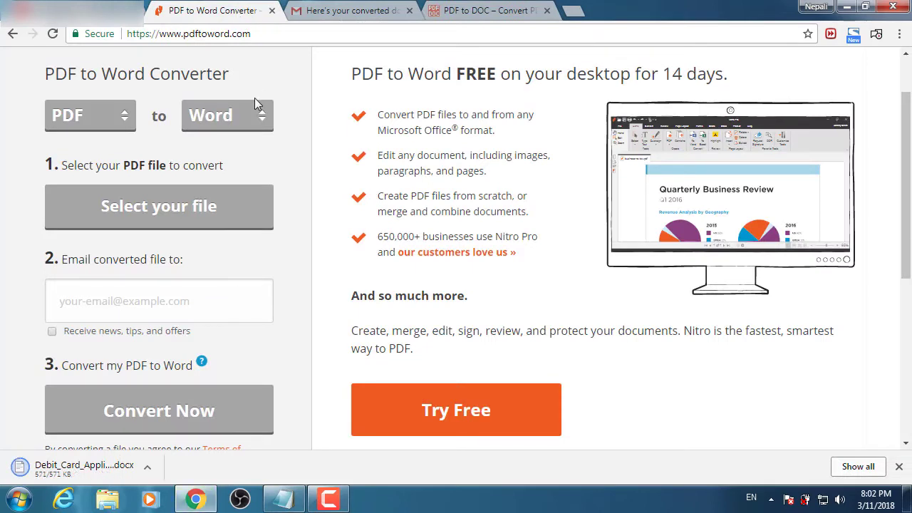
# - Change the converter's source format to Excel, then go to the pdf2doc.com PDF to DOC tab
pyautogui.click(109, 118)
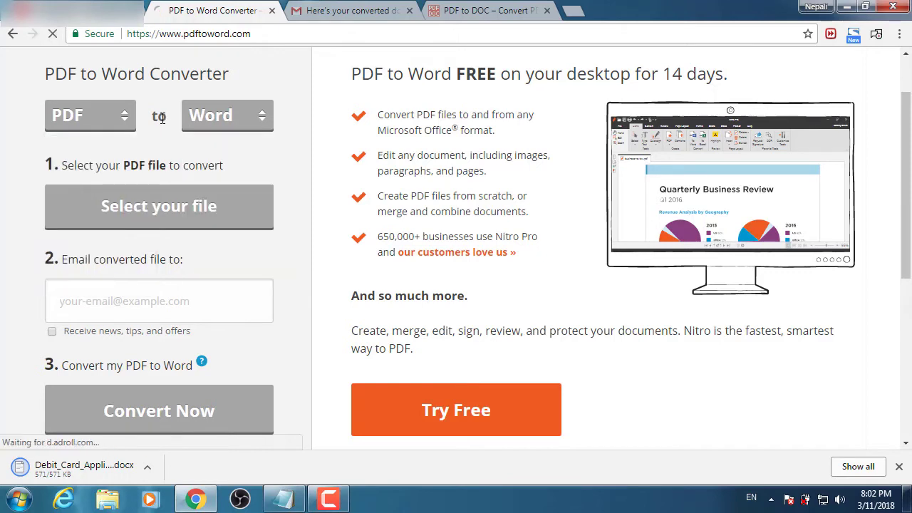
pyautogui.click(117, 119)
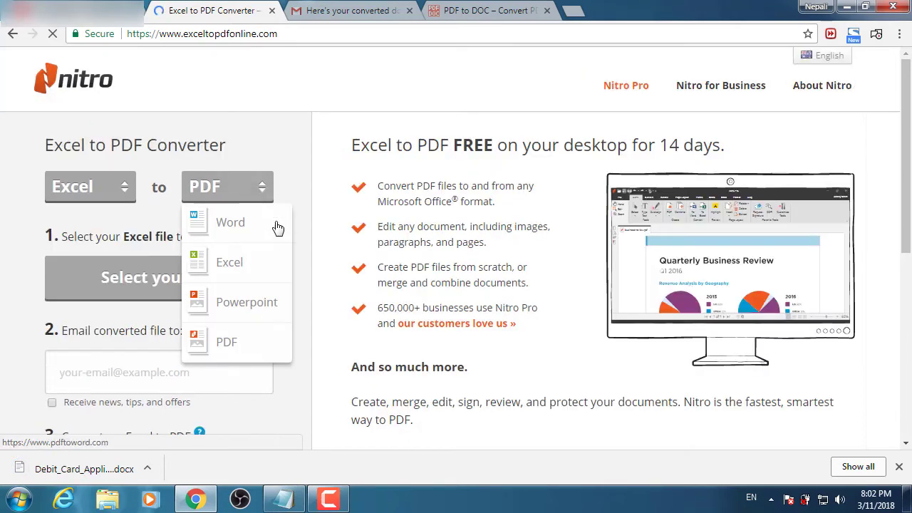
pyautogui.moveTo(244, 199)
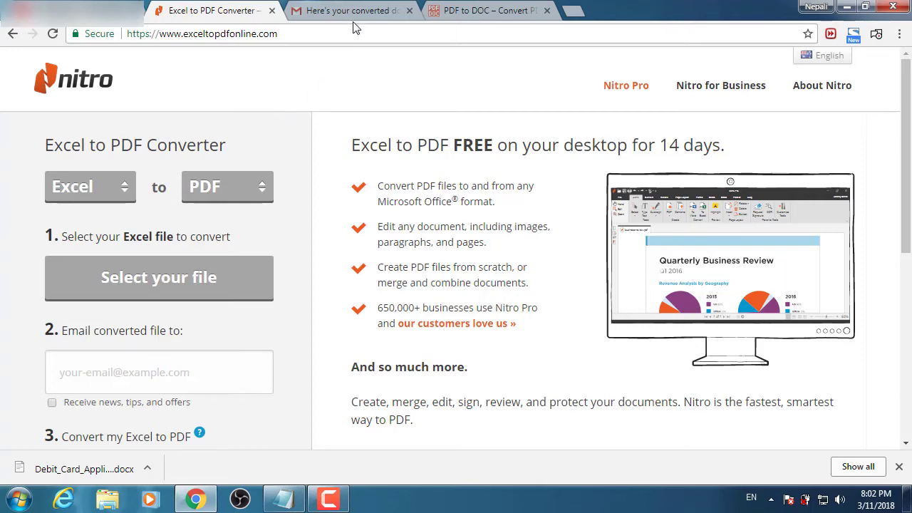
pyautogui.click(467, 11)
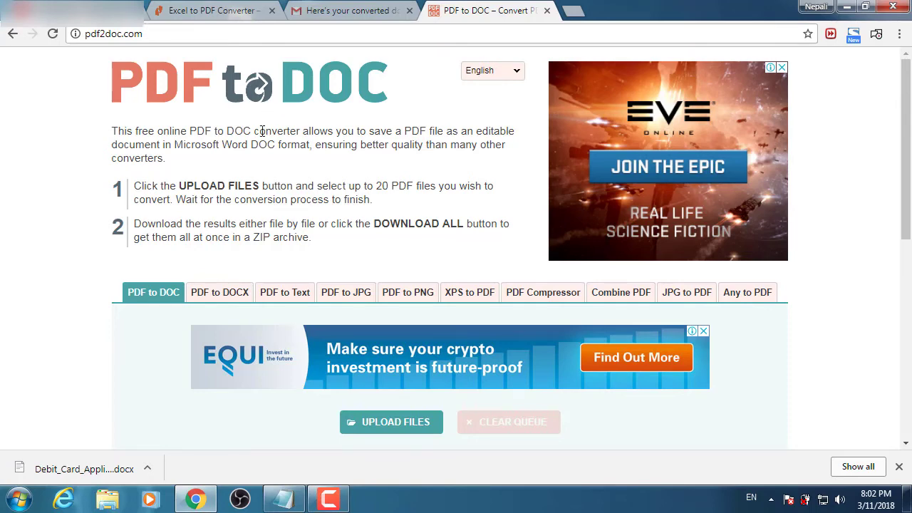
pyautogui.scroll(-2, 342, 129)
pyautogui.scroll(2, 343, 134)
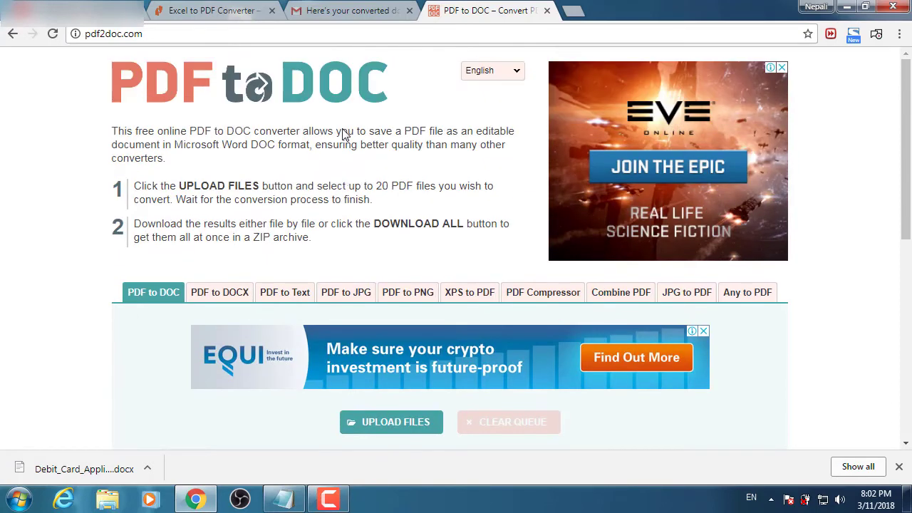